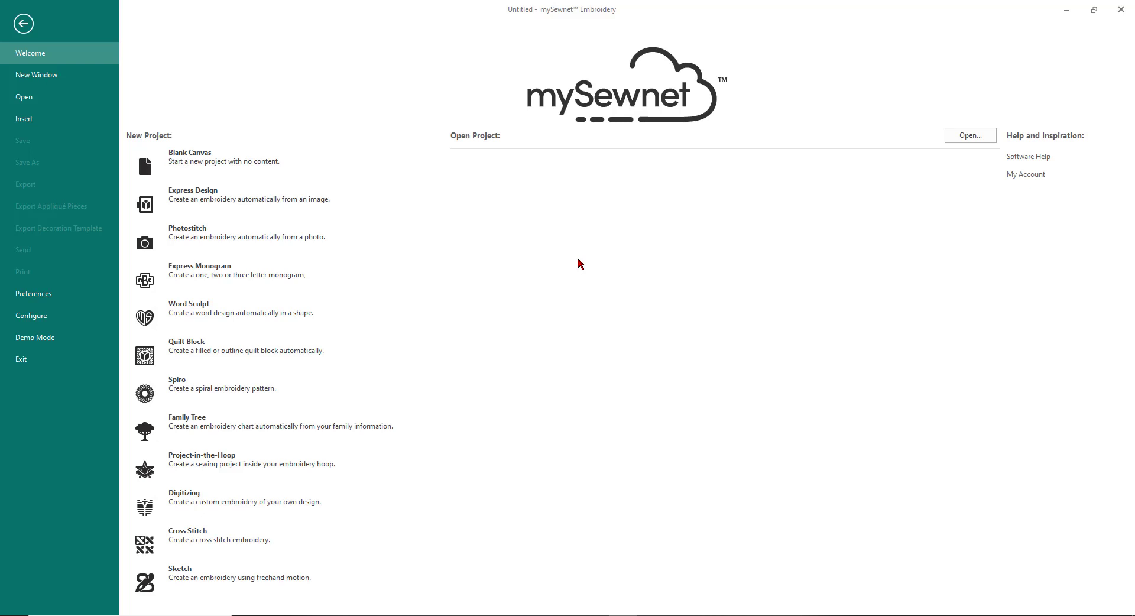
- Start an Express Design project of the Express Embroidery type and load the Multiple Mandala V3.ecq picture from My Pictures
left_click(195, 199)
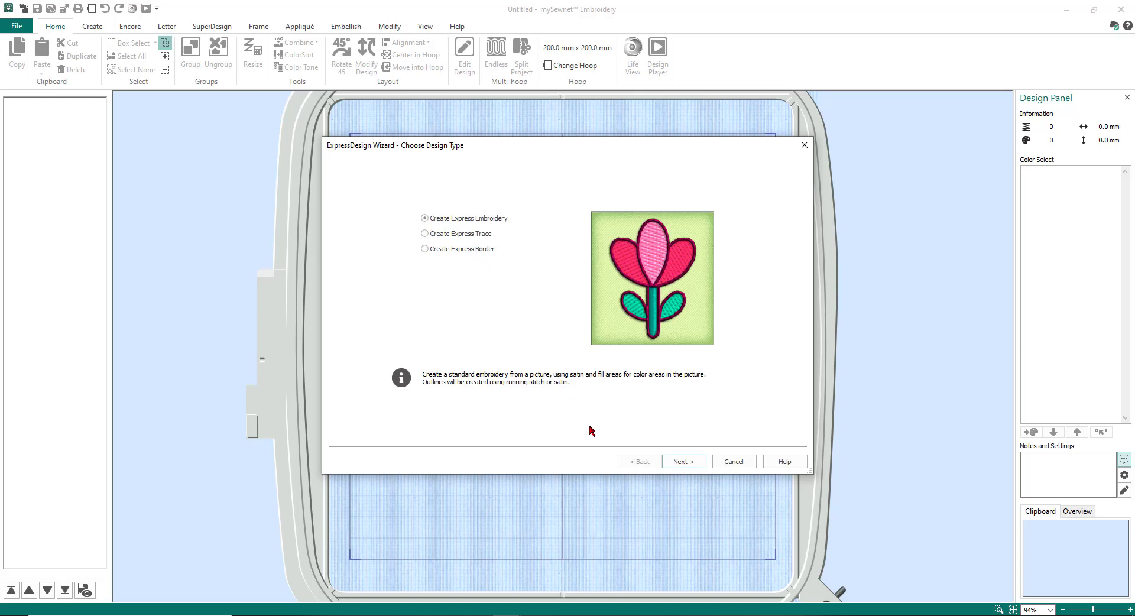
left_click(694, 465)
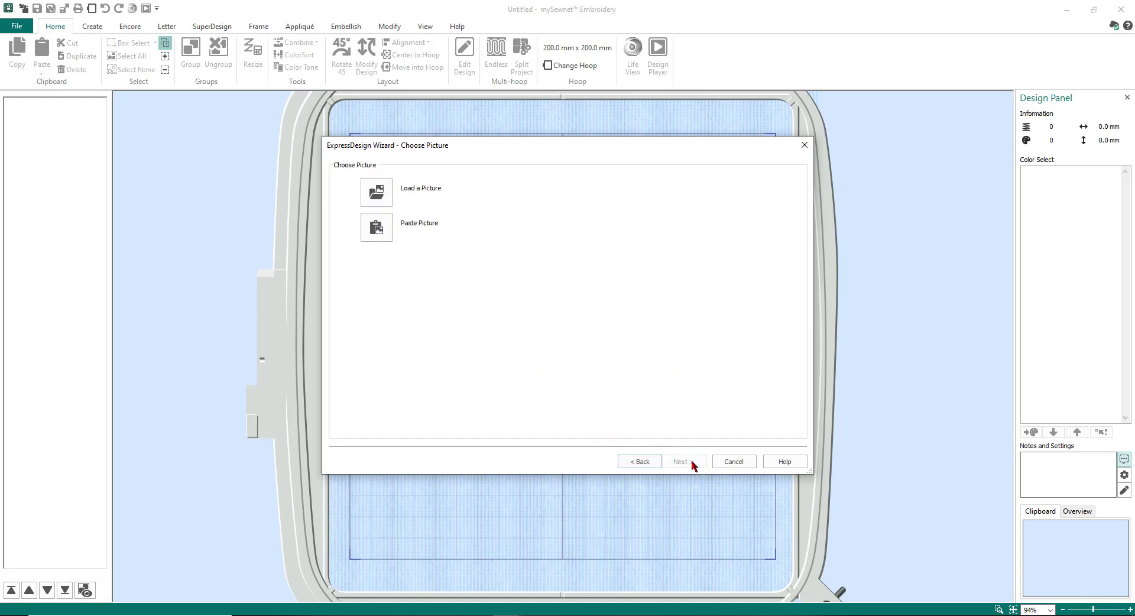
left_click(379, 195)
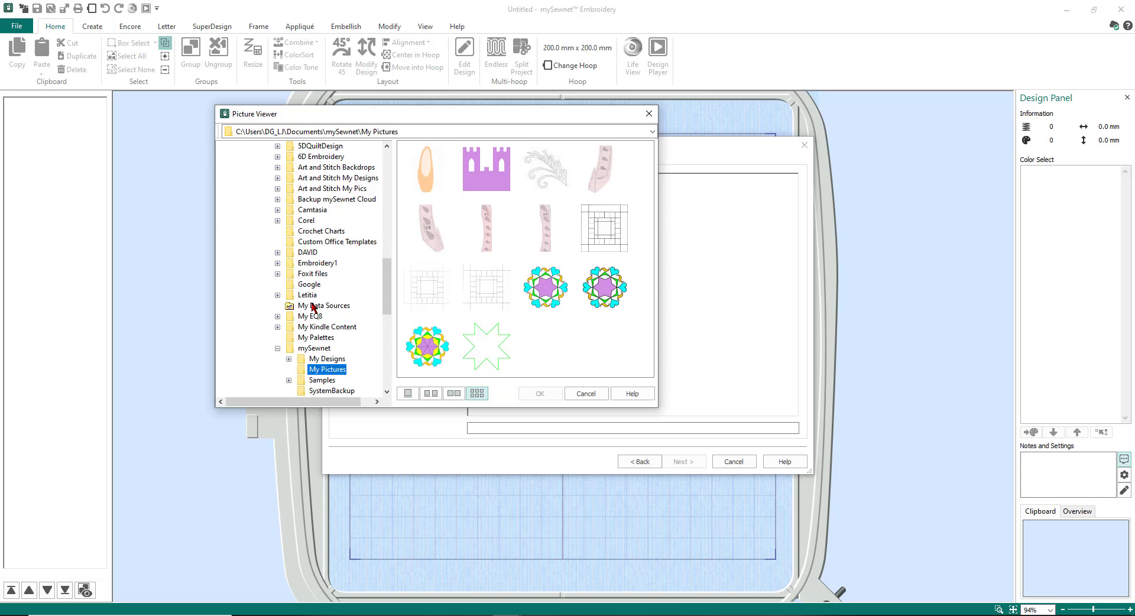
left_click(612, 294)
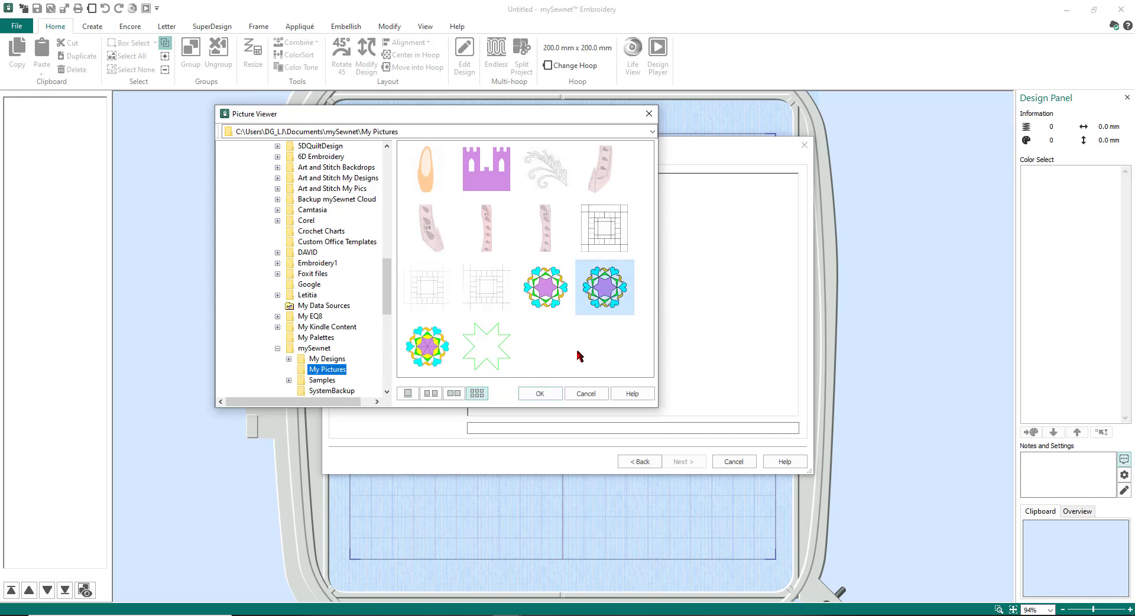
left_click(553, 393)
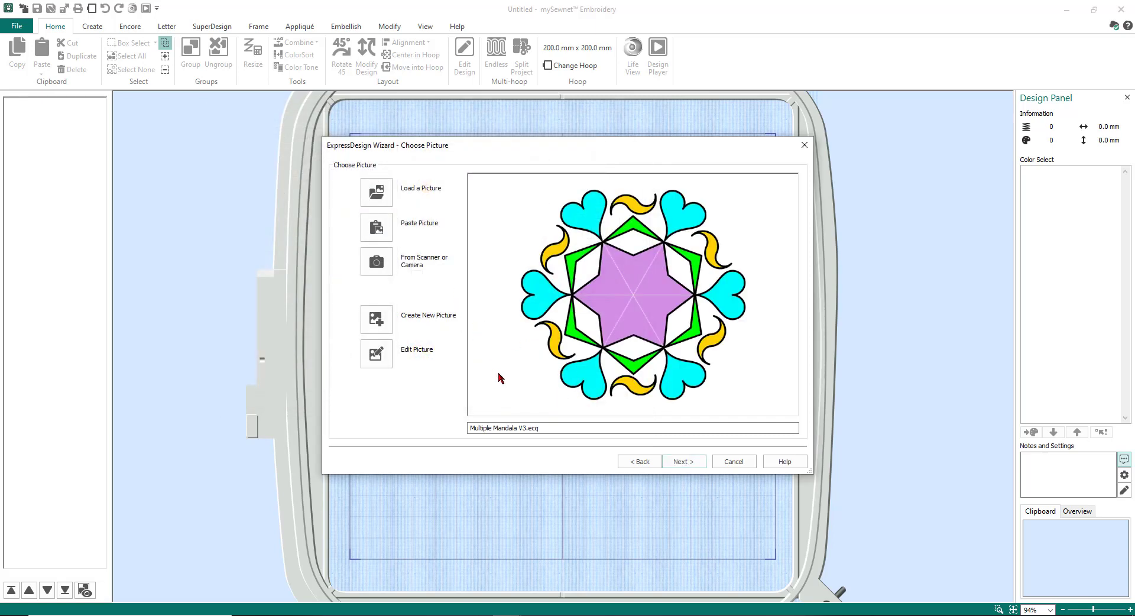
- Keep the mandala picture unrotated and uncropped, and confirm the 200mm x 200mm Quilter's Hoop in natural orientation
left_click(691, 465)
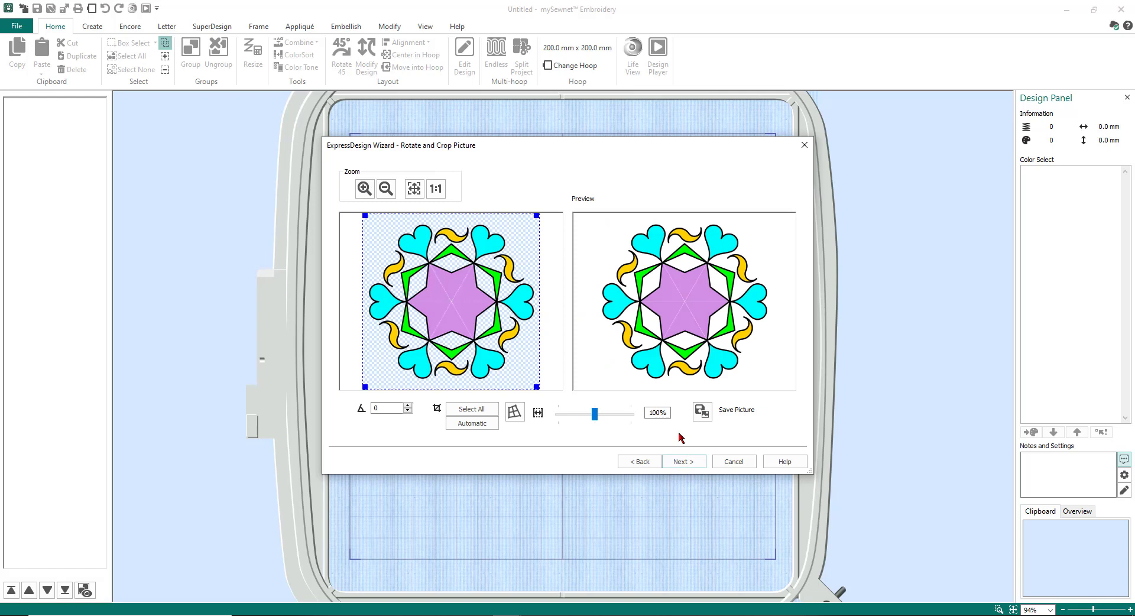
left_click(689, 465)
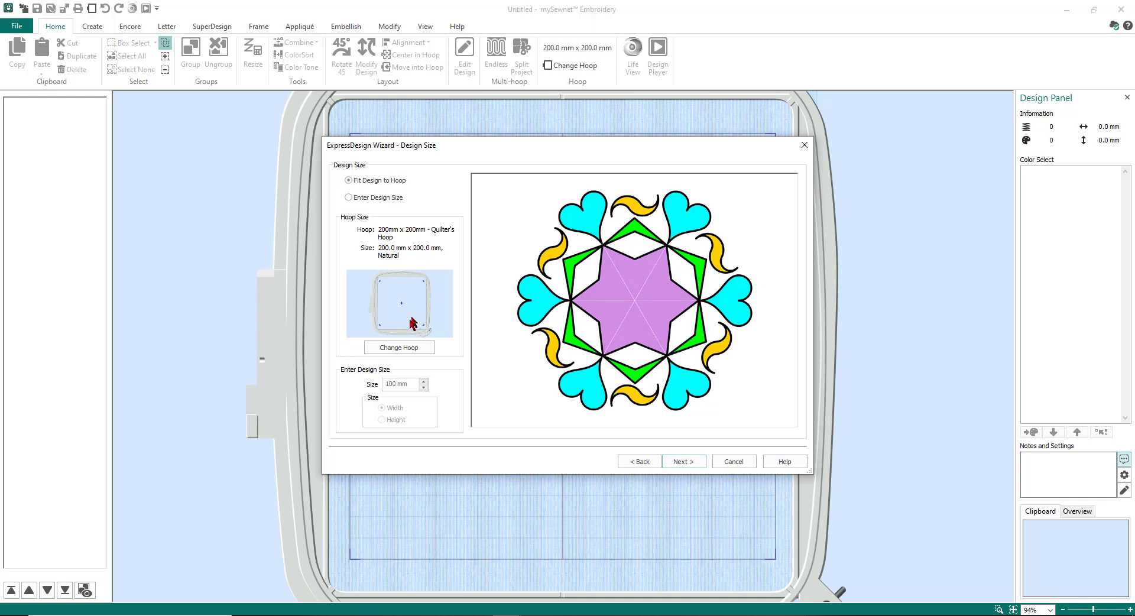
left_click(396, 350)
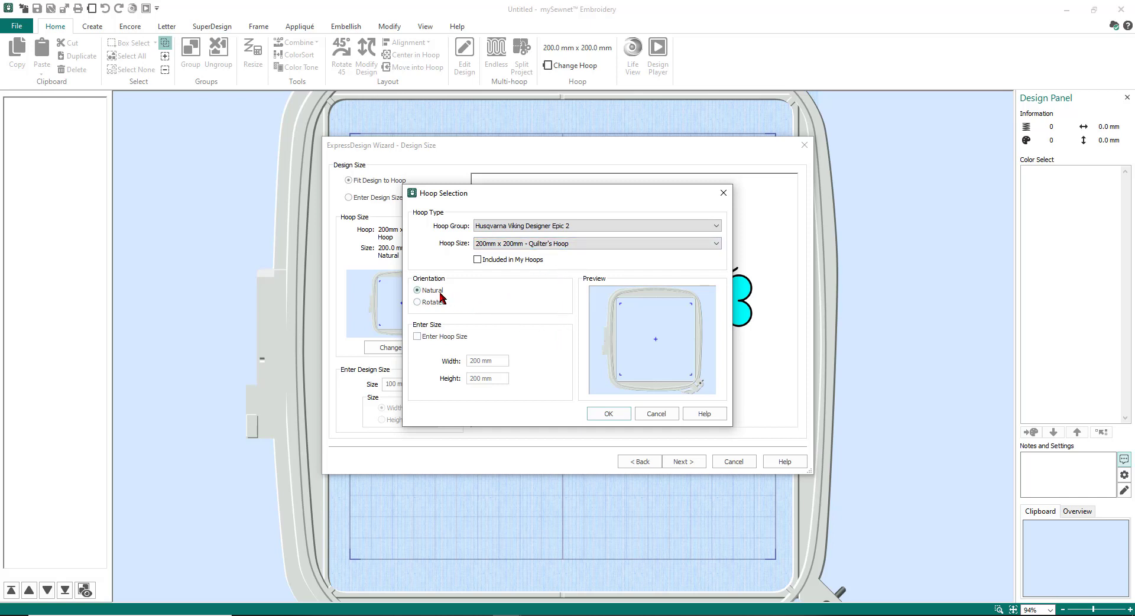
left_click(608, 414)
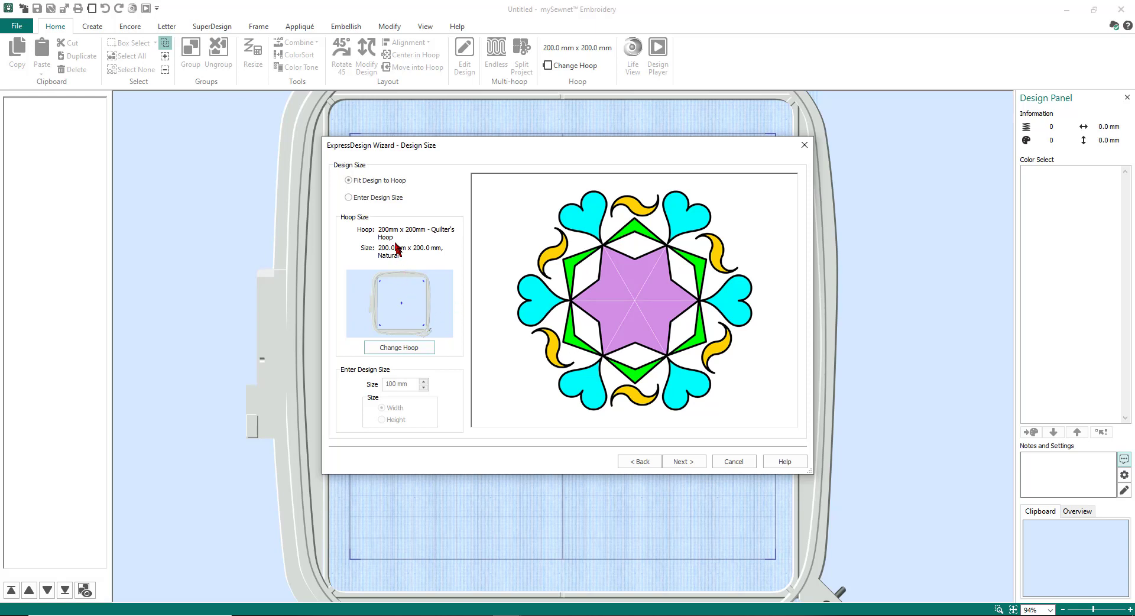
- Size the design by an entered width of 190 mm instead of fitting it to the hoop
left_click(362, 200)
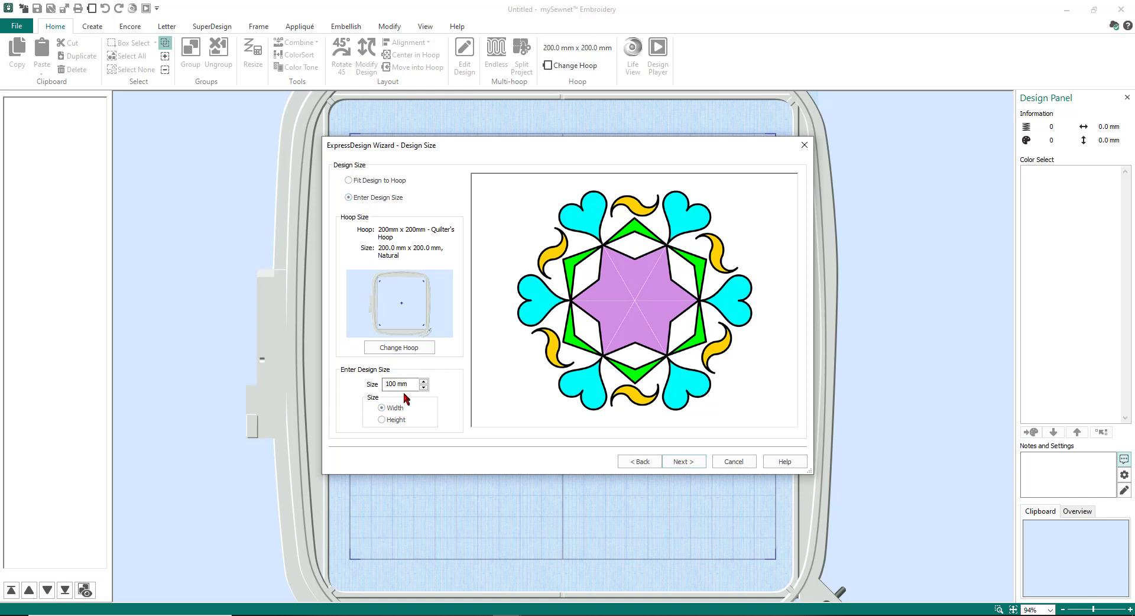
left_click_drag(412, 385, 373, 386)
type("190")
key("Tab")
left_click(689, 463)
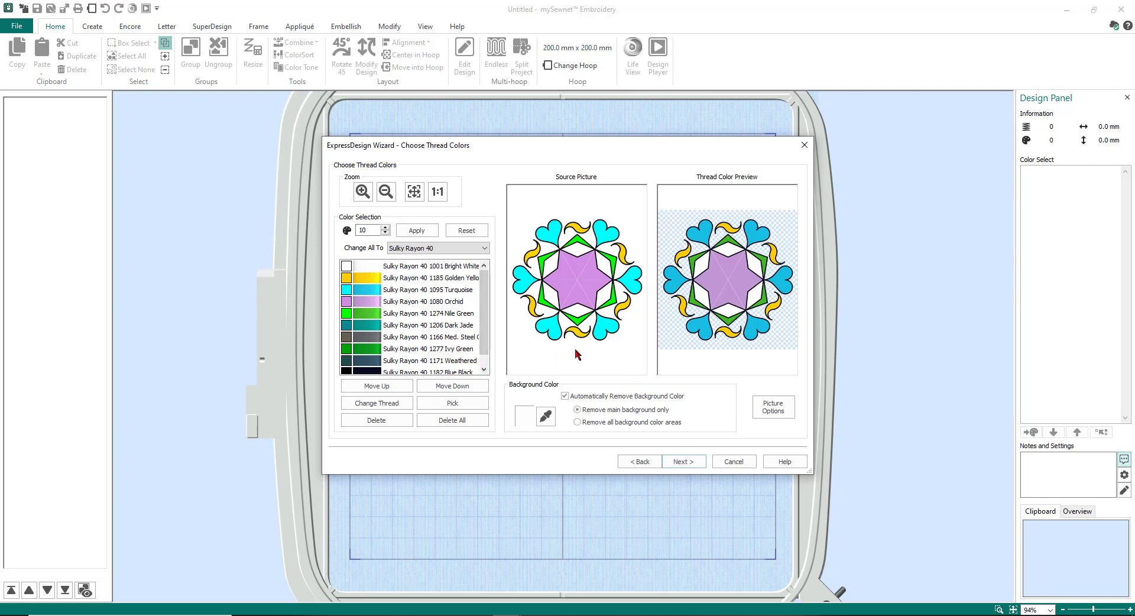
- Accept the thread colors and Woven fabric without design underlay, and generate the embroidery with the preferred stitch type at 4
left_click(693, 465)
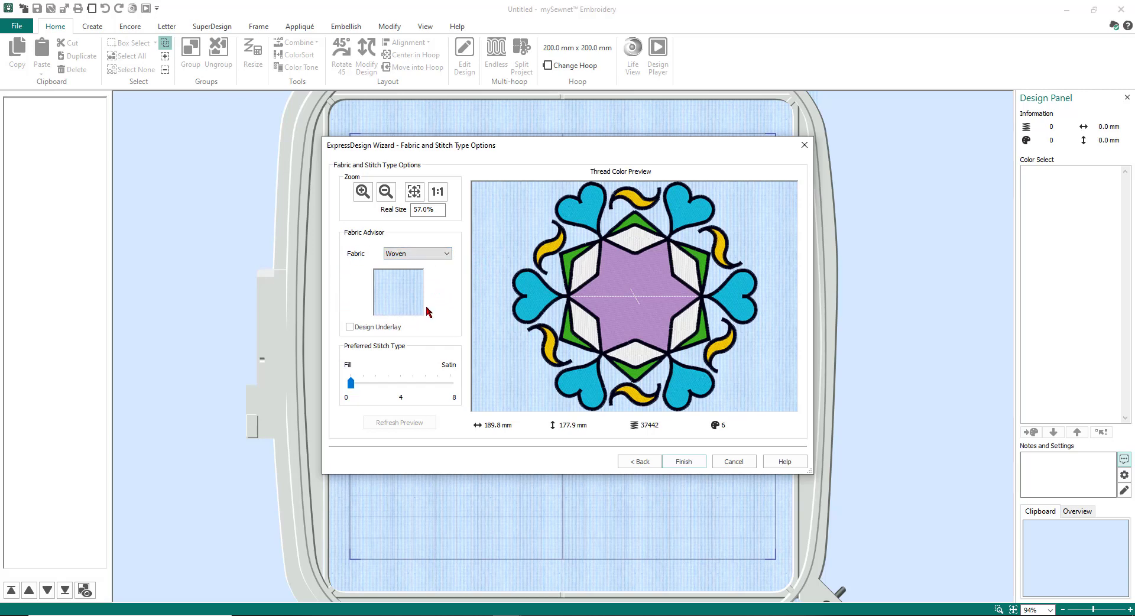
left_click(448, 254)
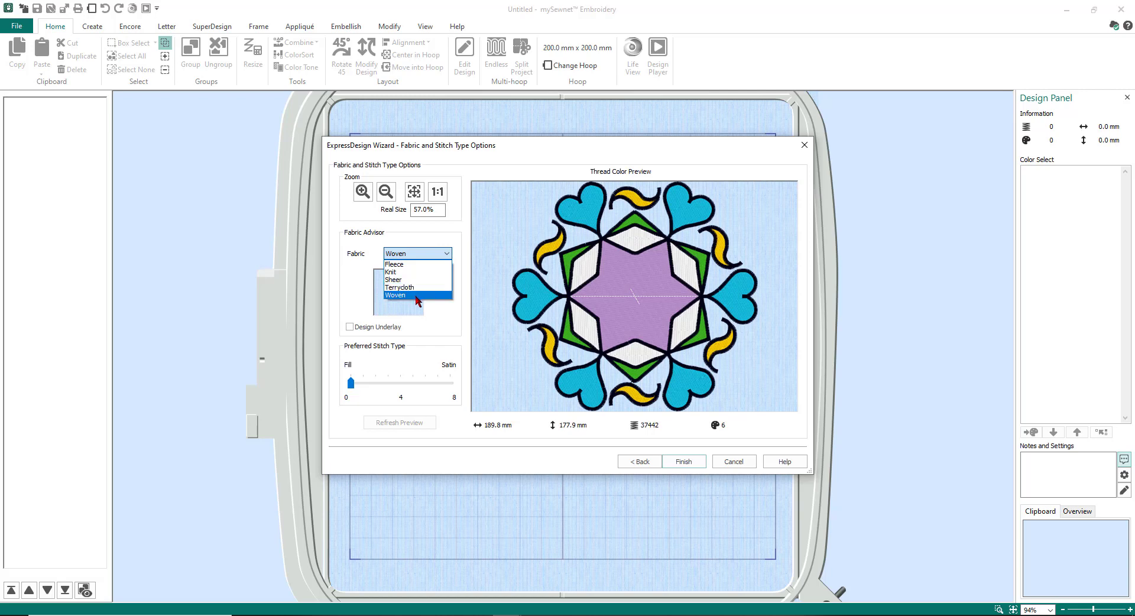
left_click(423, 257)
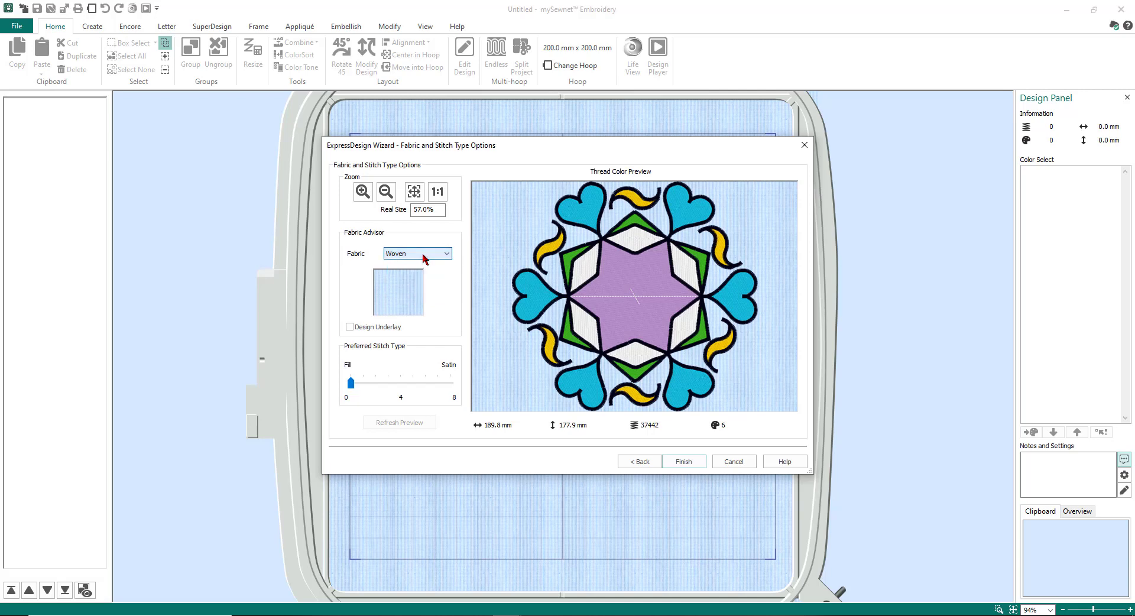
left_click(349, 327)
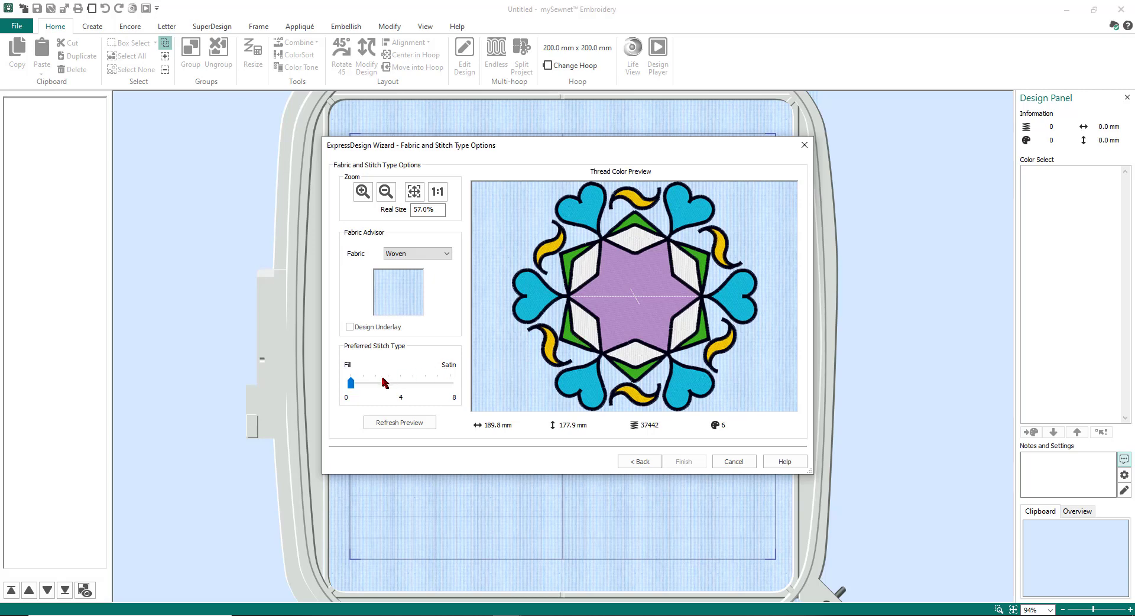
left_click_drag(354, 383, 399, 388)
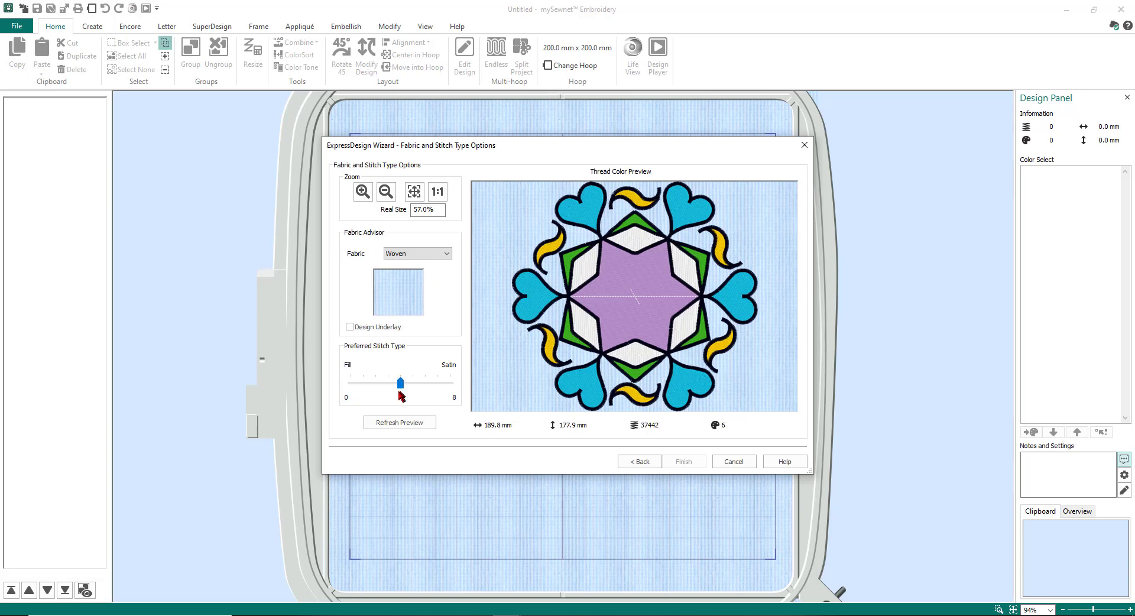
left_click(397, 424)
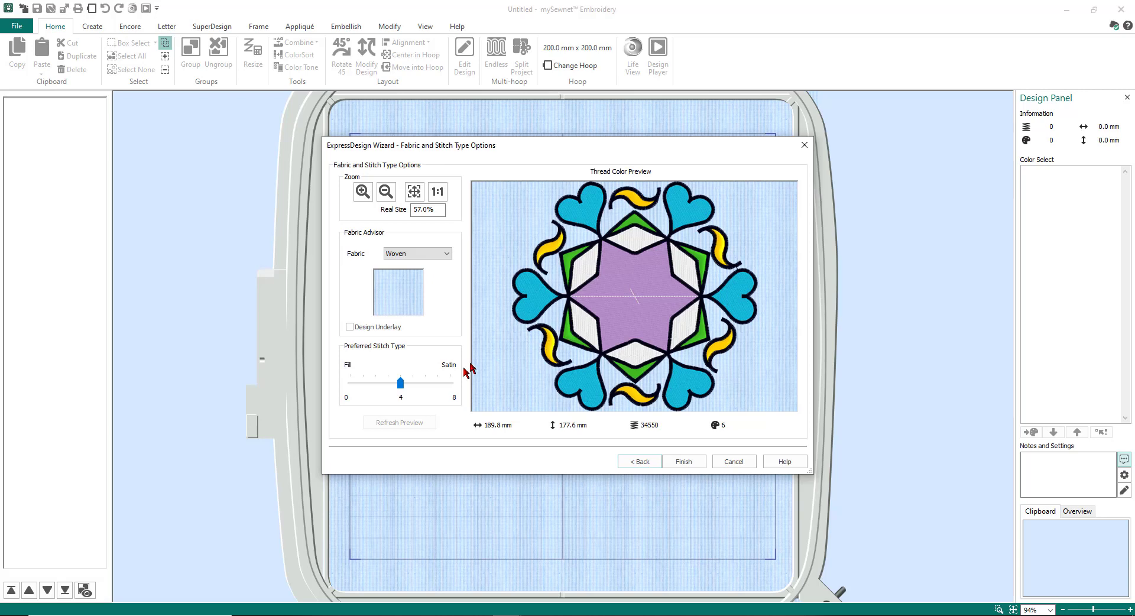
left_click(684, 462)
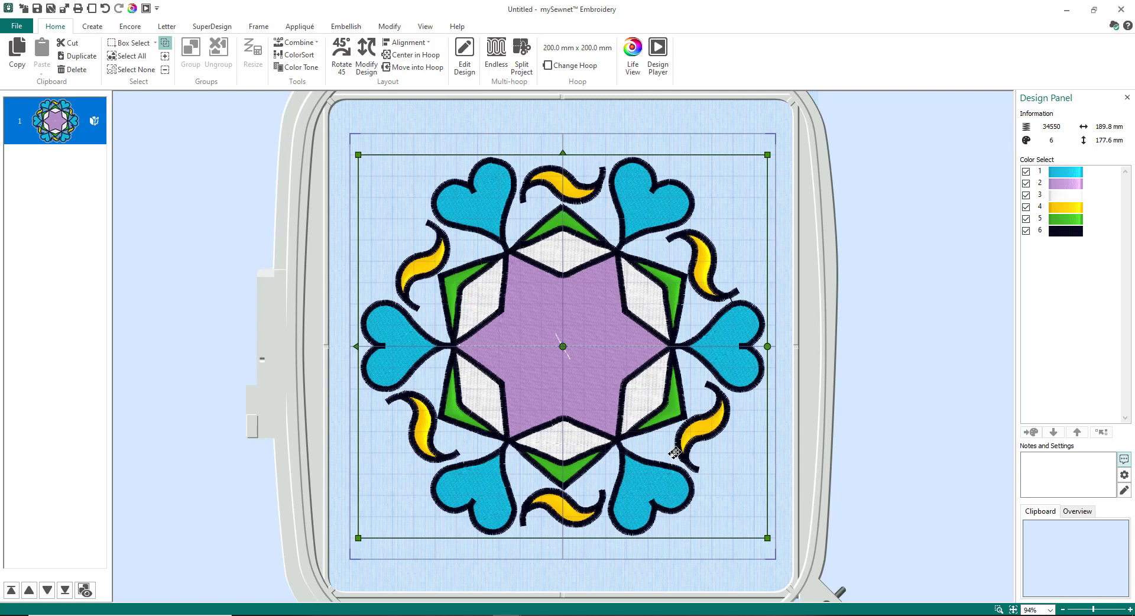
- Play the mandala's stitch-out in Design Player at increased speed to check the stitching, and close the player
left_click(147, 9)
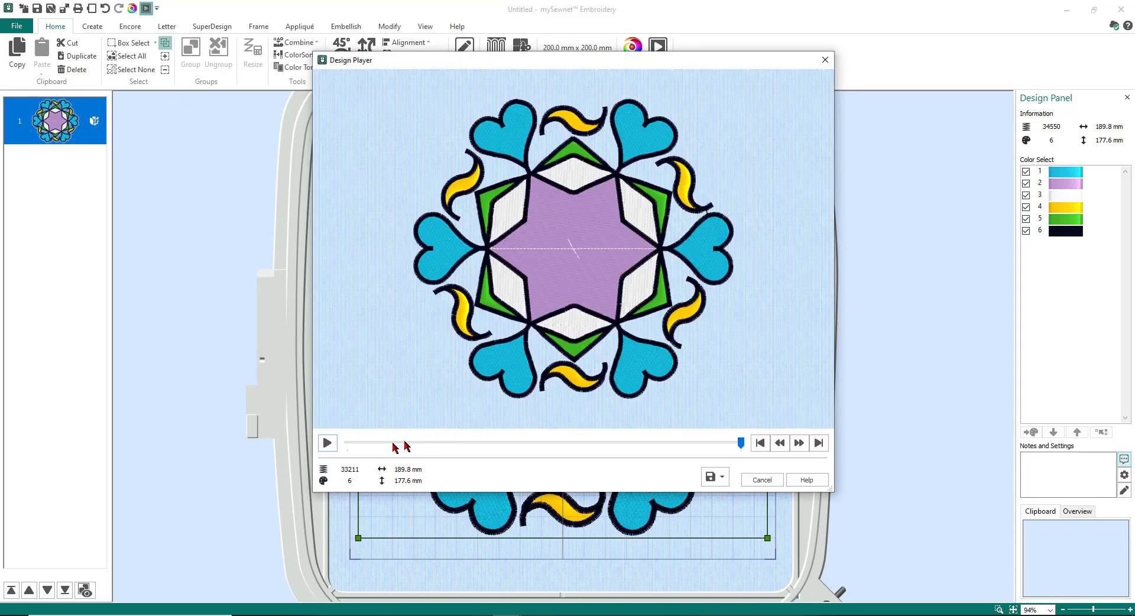
left_click(327, 444)
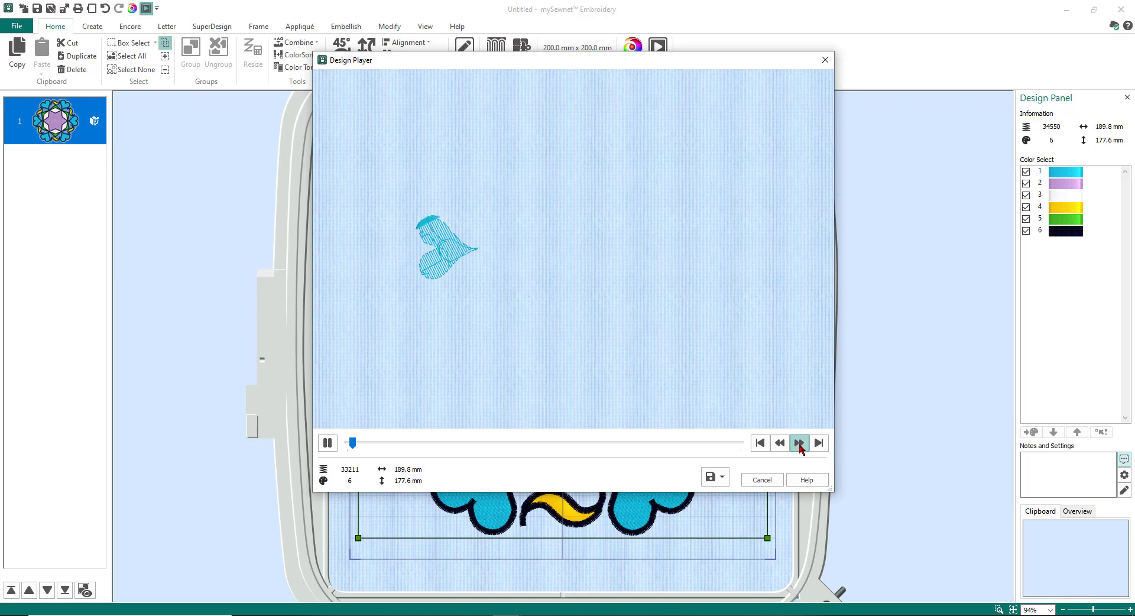
left_click(799, 443)
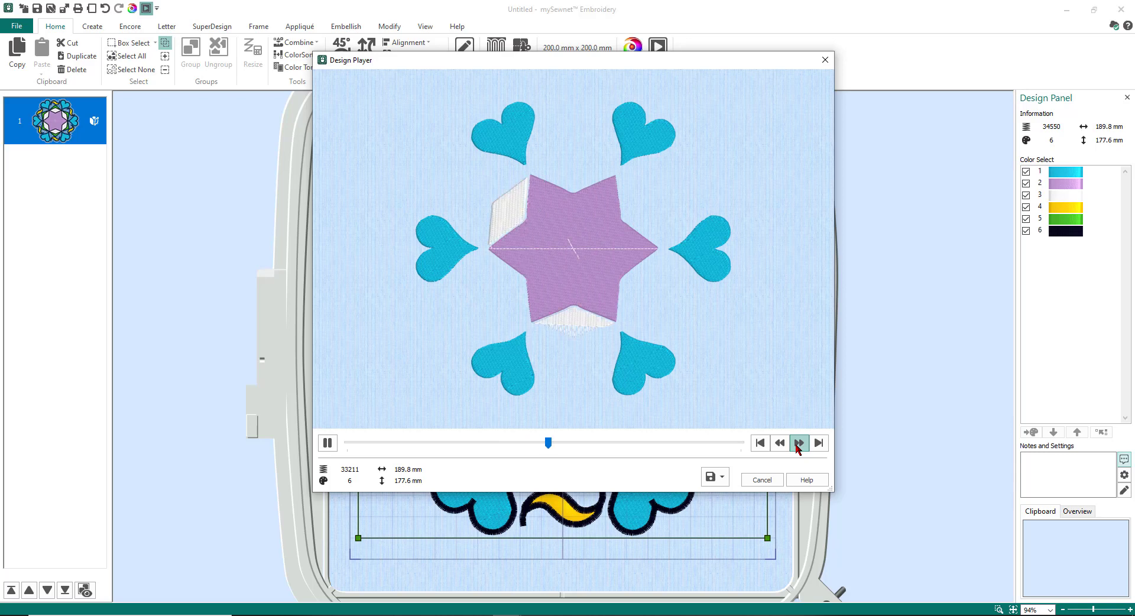
left_click(798, 450)
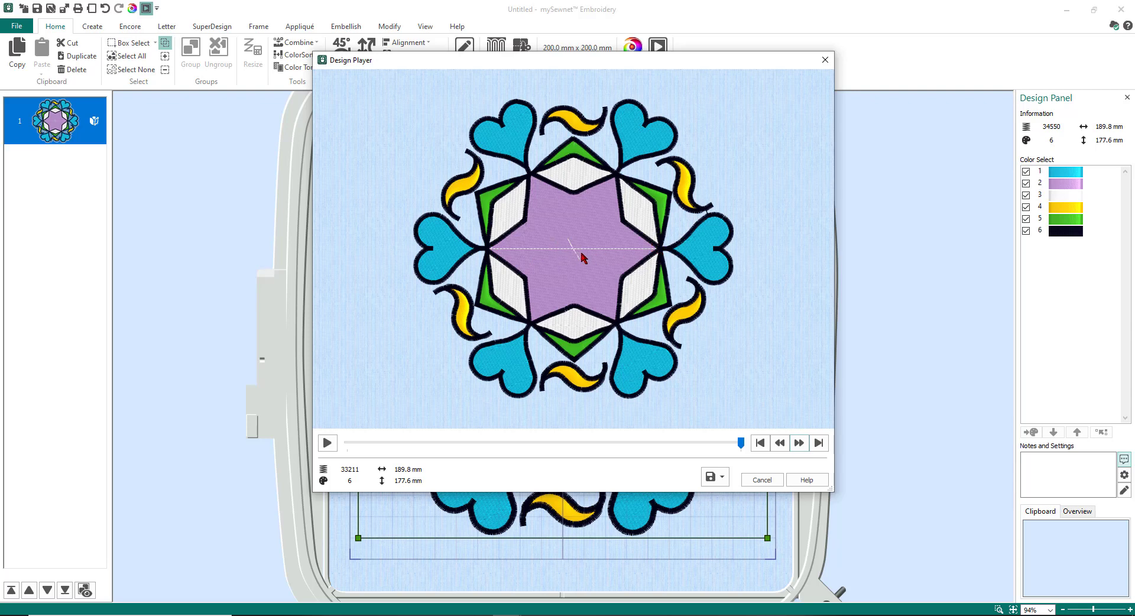
left_click(763, 480)
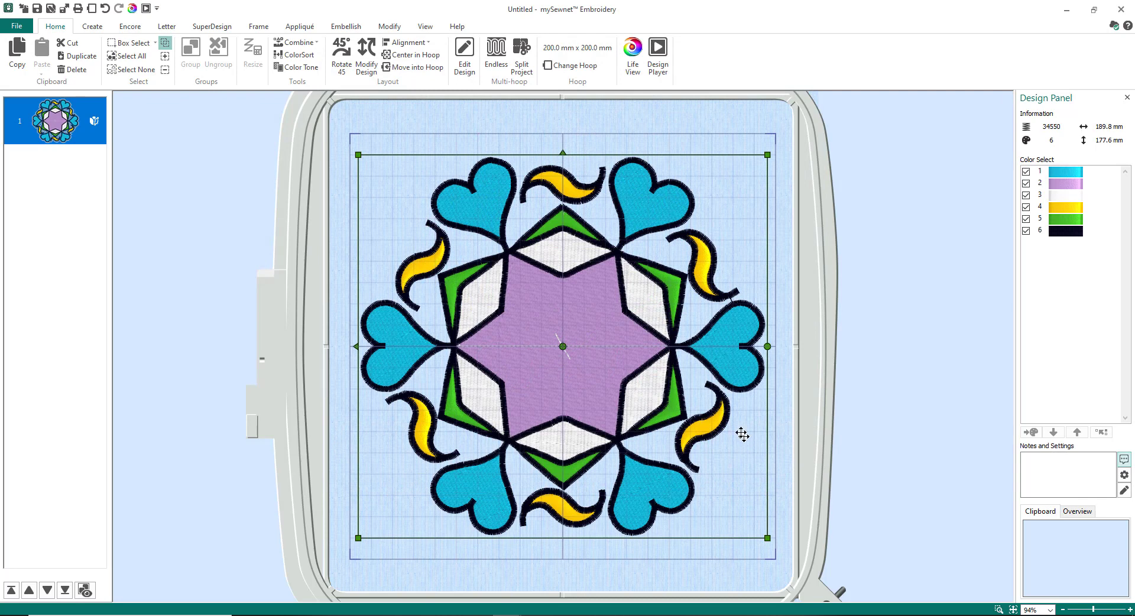
- Fix the design as embroidery stitches for modification and hide every color except color 3, the white fill
left_click(390, 27)
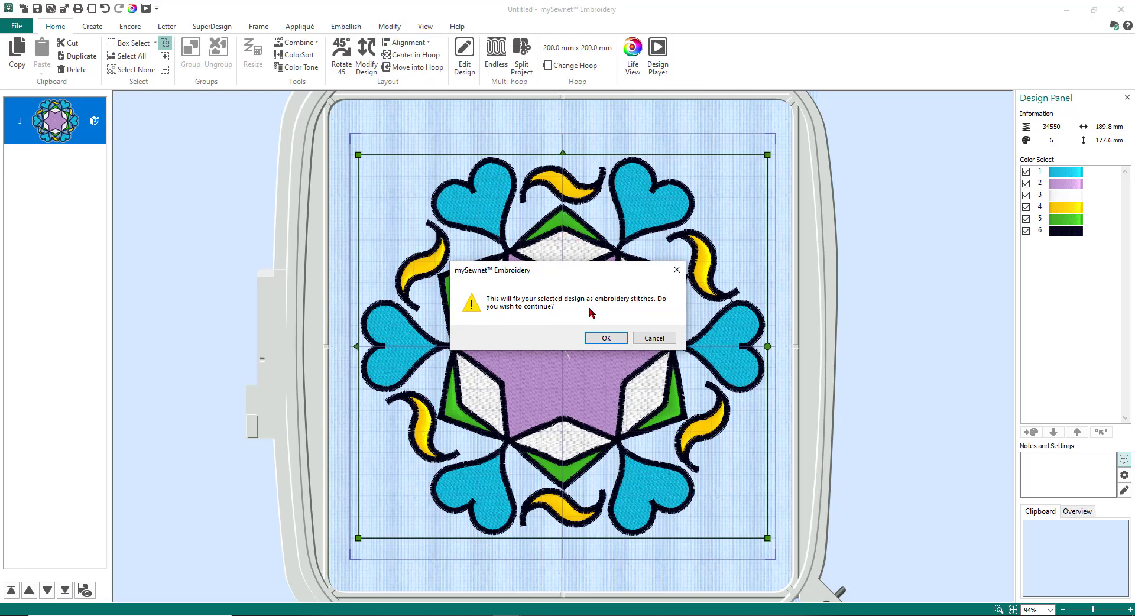
left_click(620, 339)
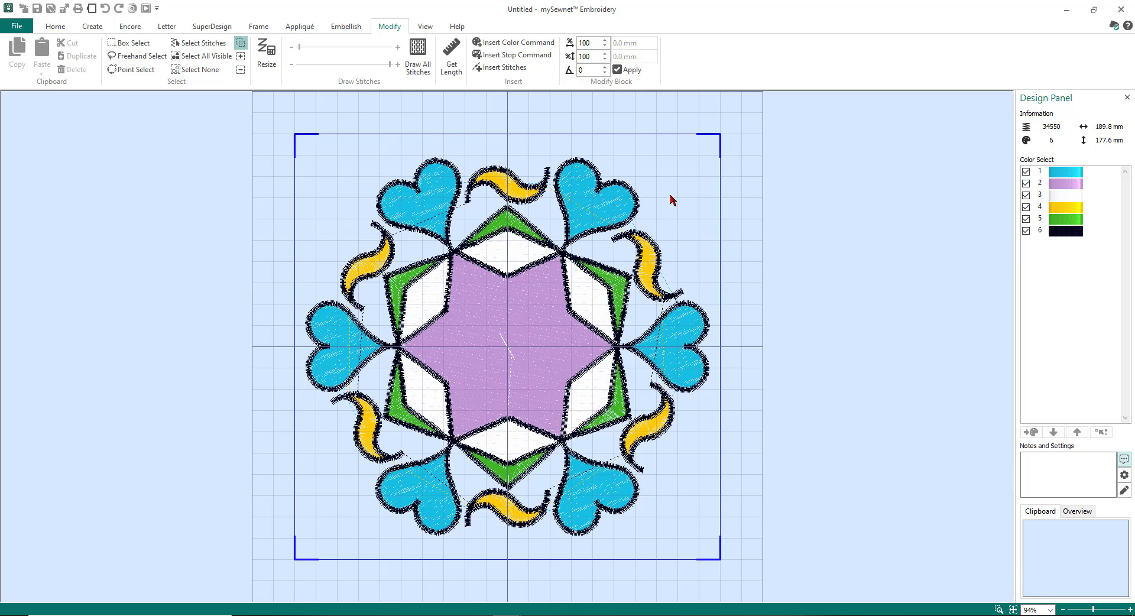
left_click(1037, 231)
left_click(1037, 232)
left_click(1027, 172)
left_click(1026, 184)
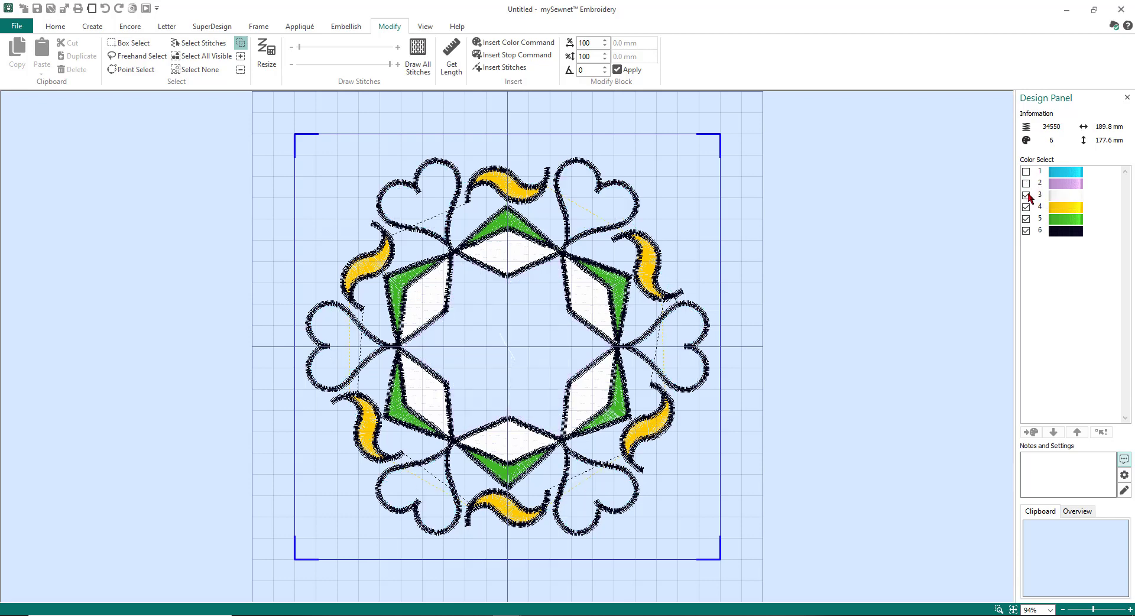
left_click(1026, 206)
left_click(1027, 219)
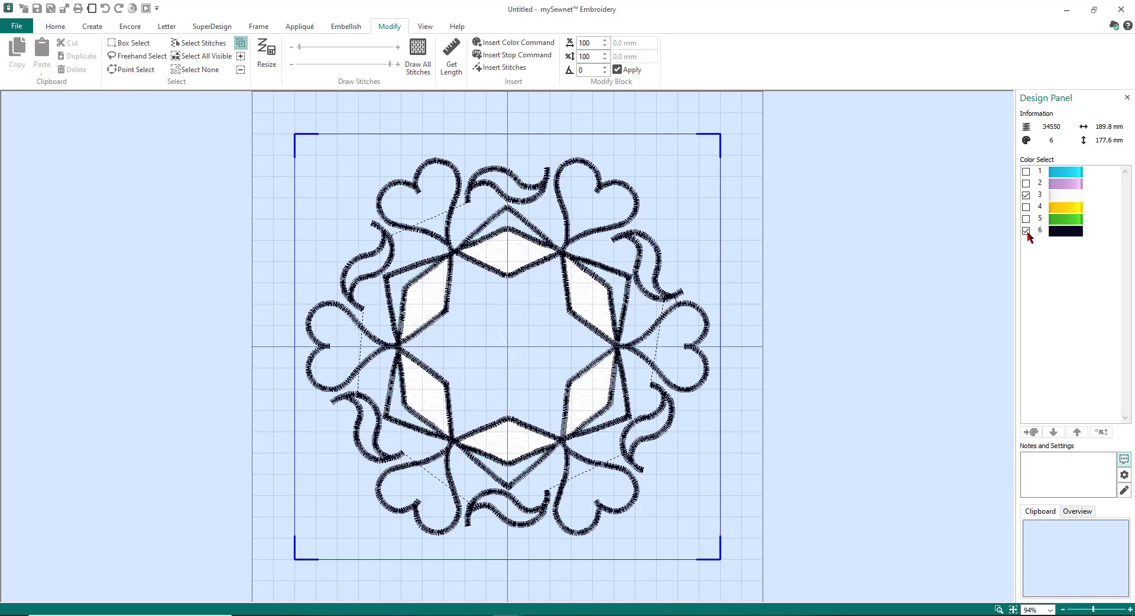
left_click(1027, 231)
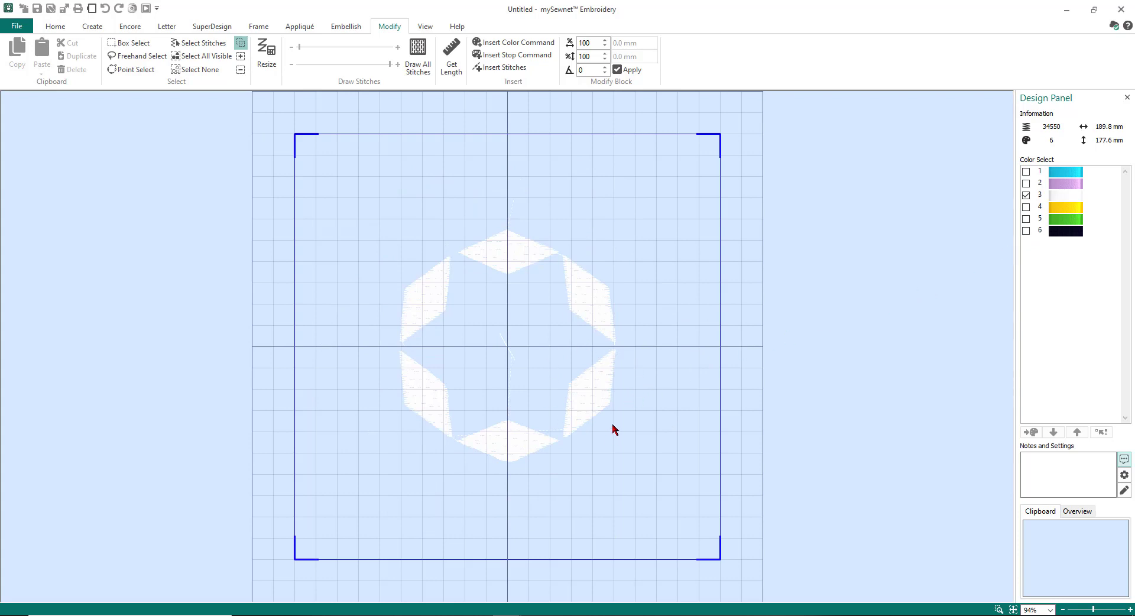
- Select the stray white stitches crossing the mandala's center with Freehand Select and delete them
scroll(613, 427, "up", 4)
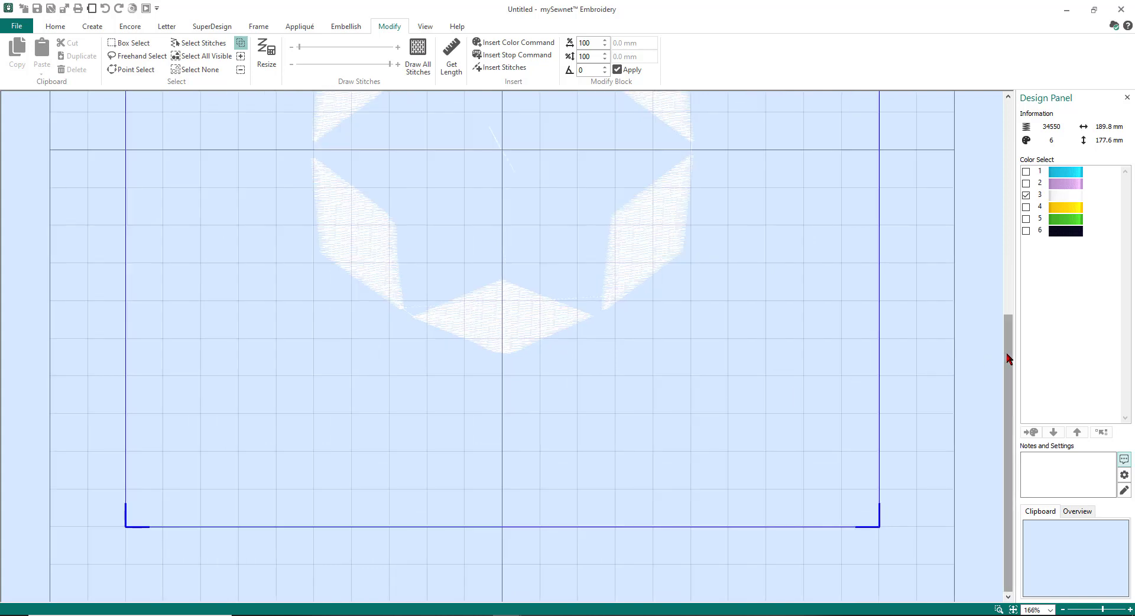
left_click_drag(1006, 356, 986, 309)
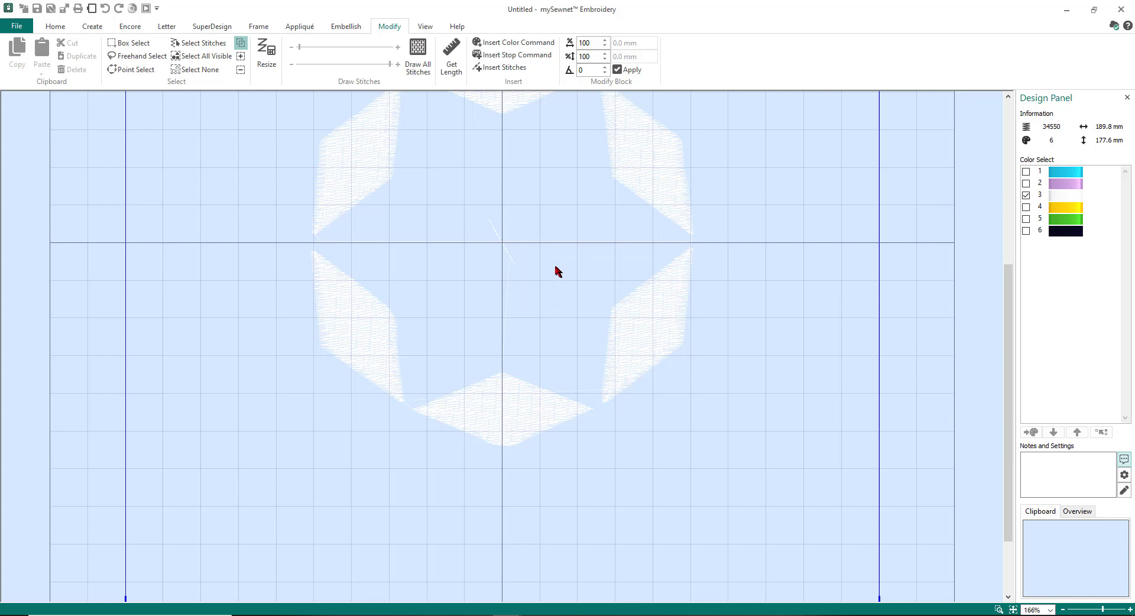
left_click(130, 58)
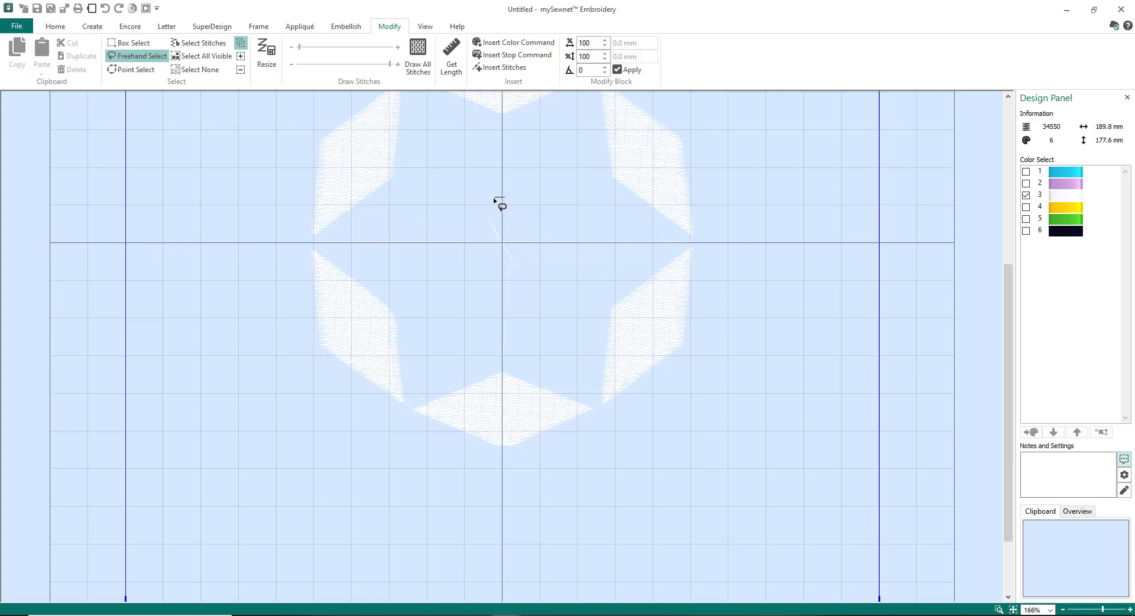
mouse_move(493, 198)
left_mouse_down()
mouse_move(468, 213)
mouse_move(315, 238)
mouse_move(358, 264)
left_mouse_up()
mouse_move(443, 304)
left_mouse_down()
mouse_move(500, 313)
mouse_move(703, 244)
mouse_move(574, 228)
mouse_move(508, 197)
left_mouse_up()
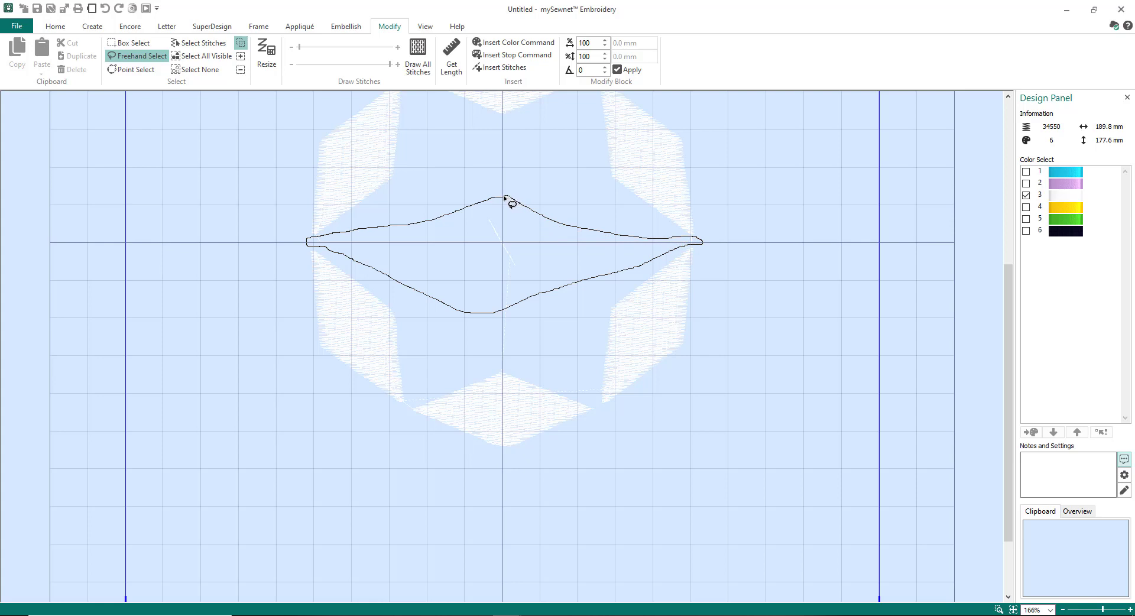
left_click_drag(504, 197, 510, 201)
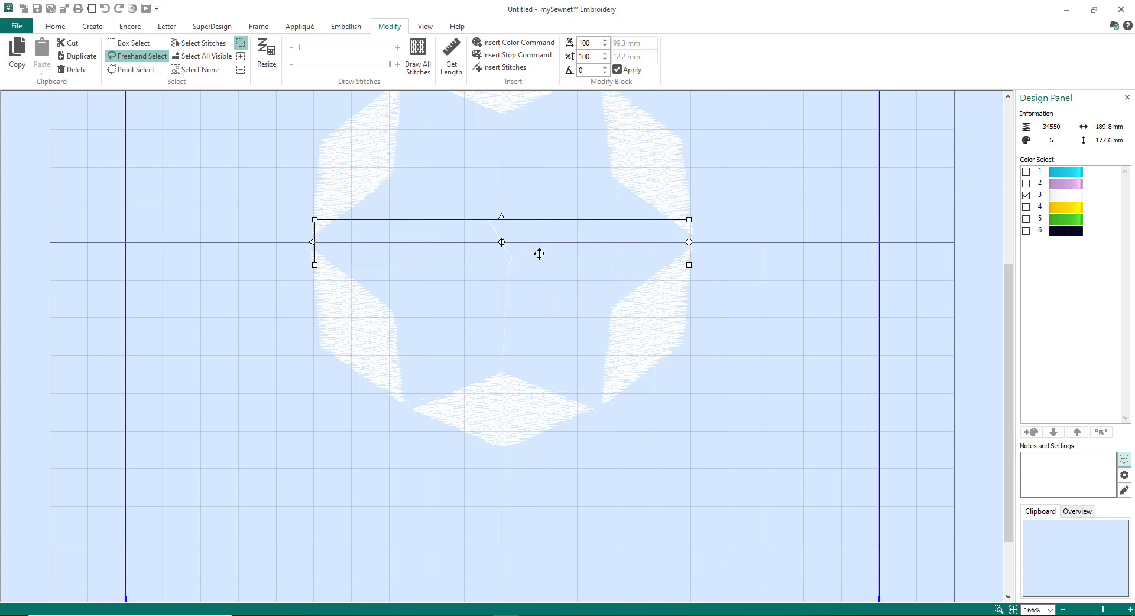
left_click(75, 71)
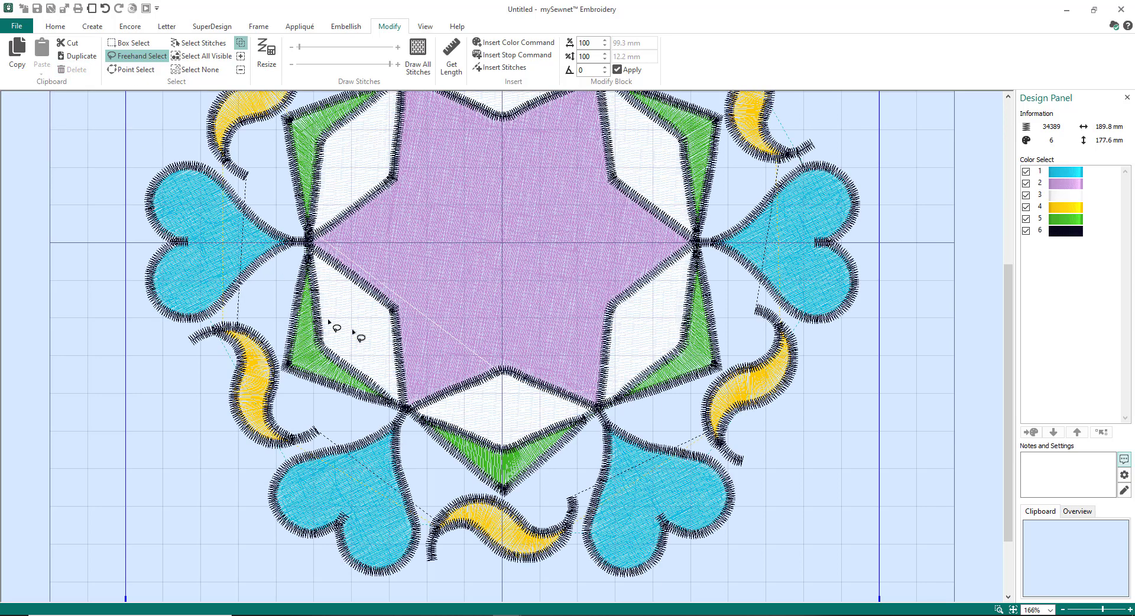
left_click(1013, 609)
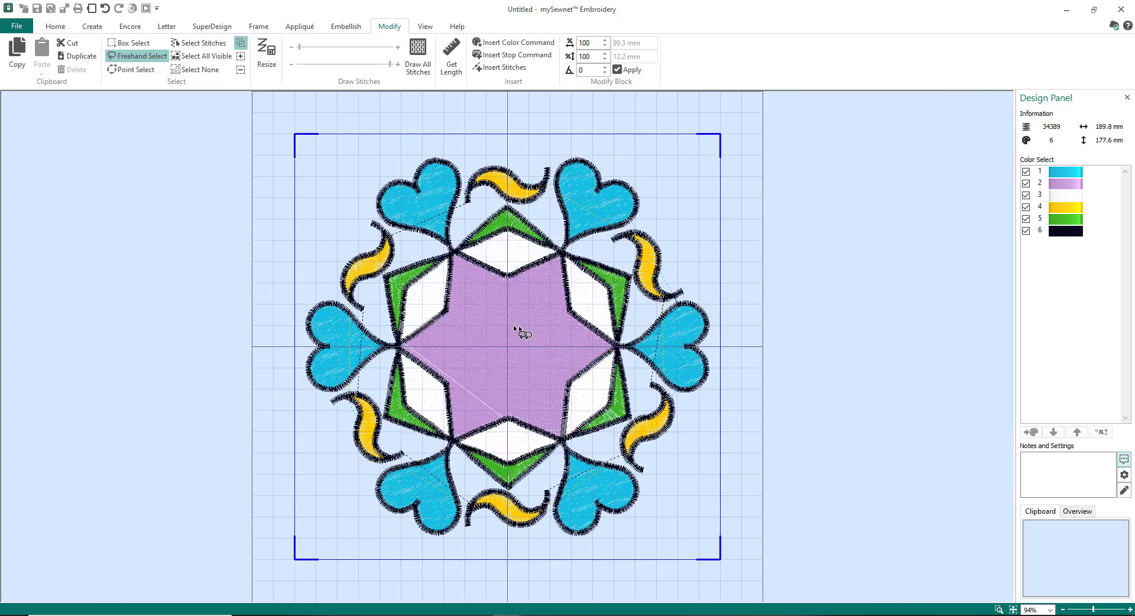
- Move the turquoise thread color of the hearts down the stitching order to position 5, just before black
left_click(56, 28)
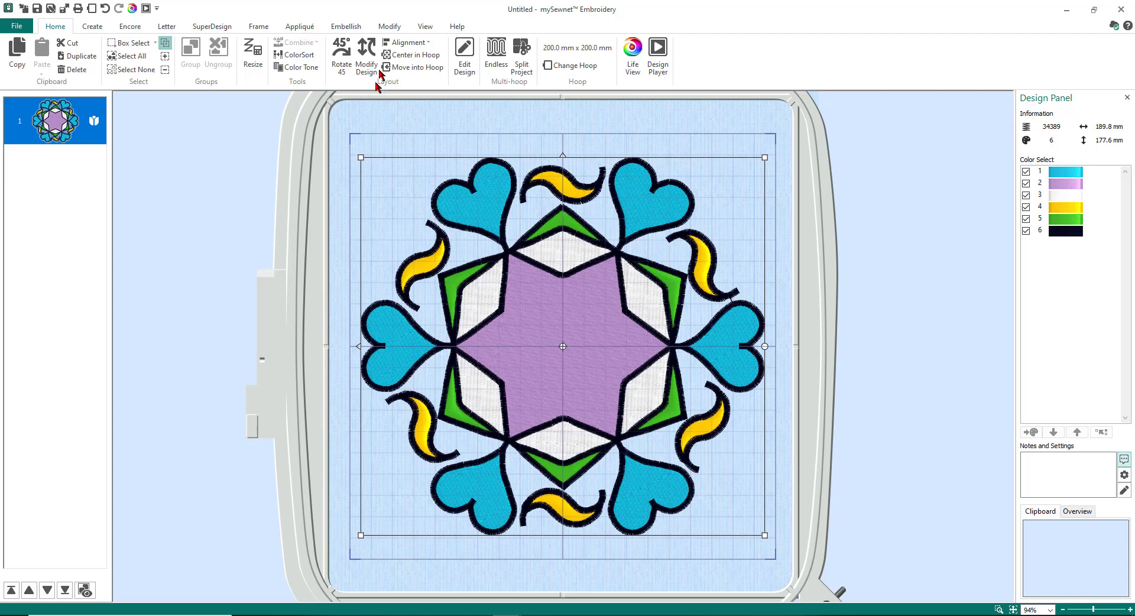
left_click(391, 26)
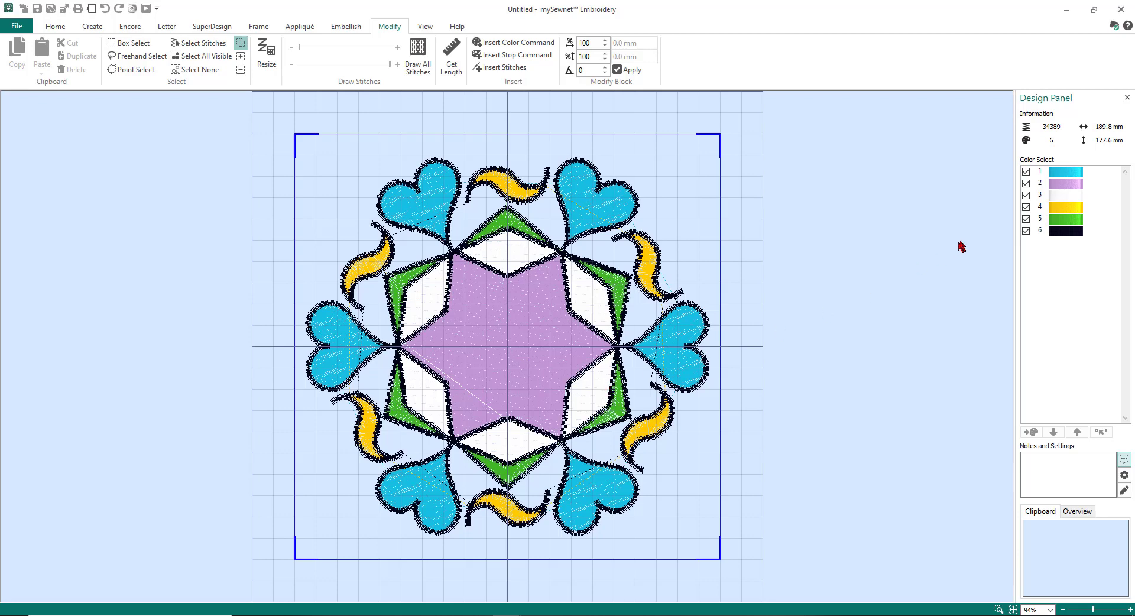
left_click(1065, 173)
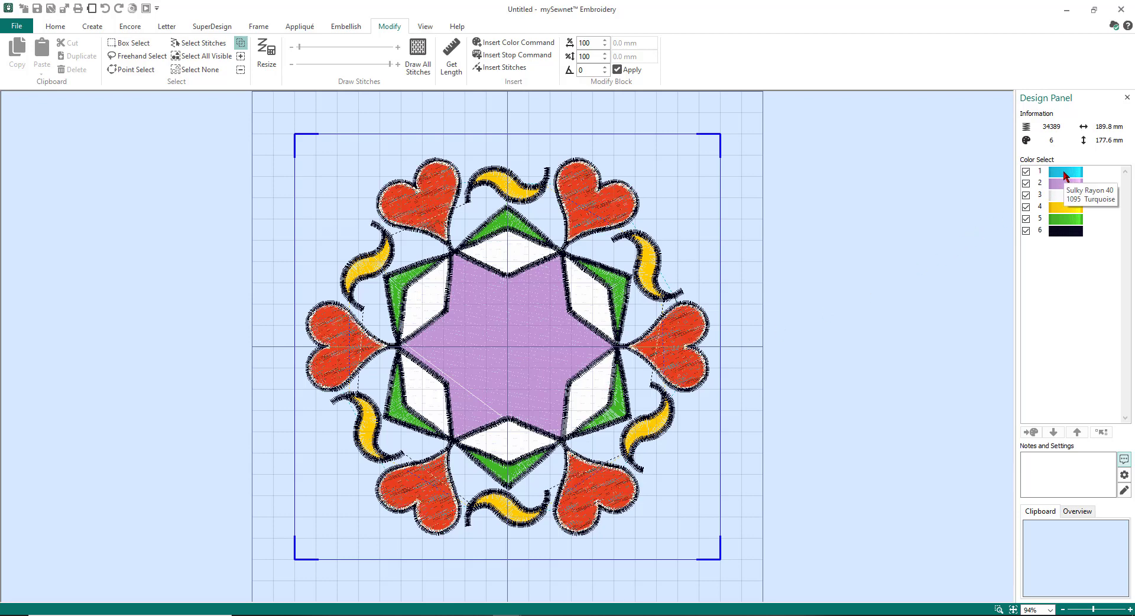
left_click(1066, 174)
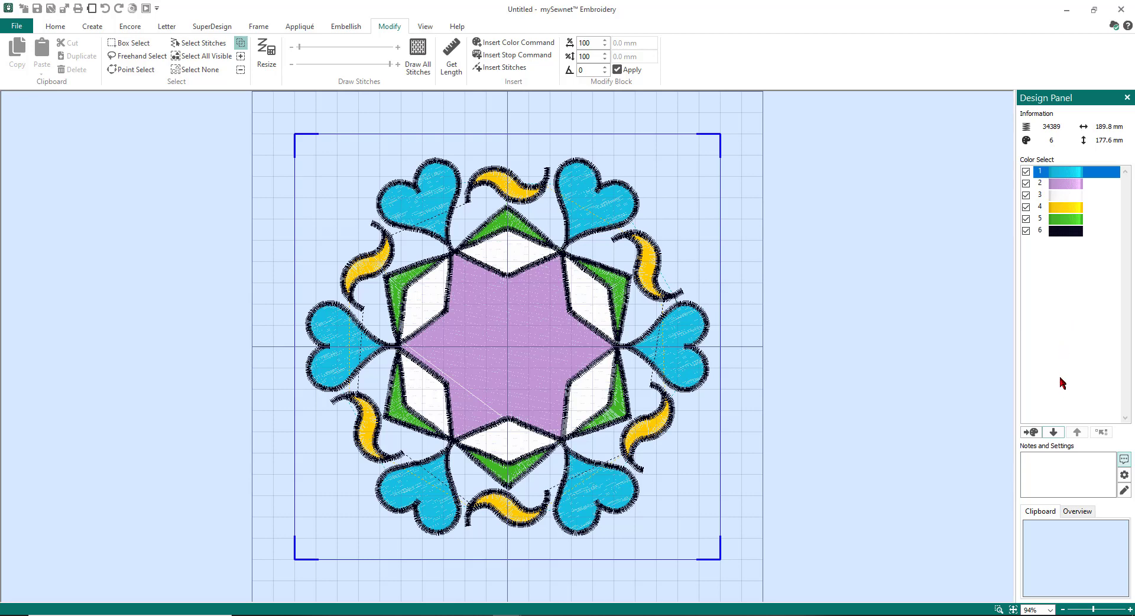
left_click(1055, 432)
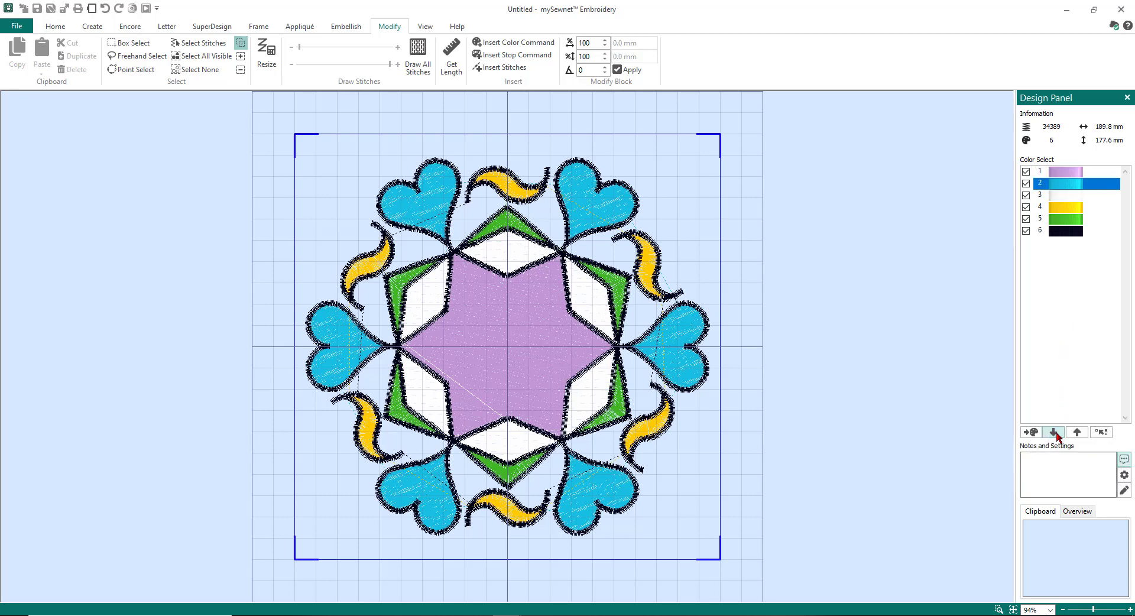
left_click(1055, 433)
left_click(1054, 432)
left_click(1055, 432)
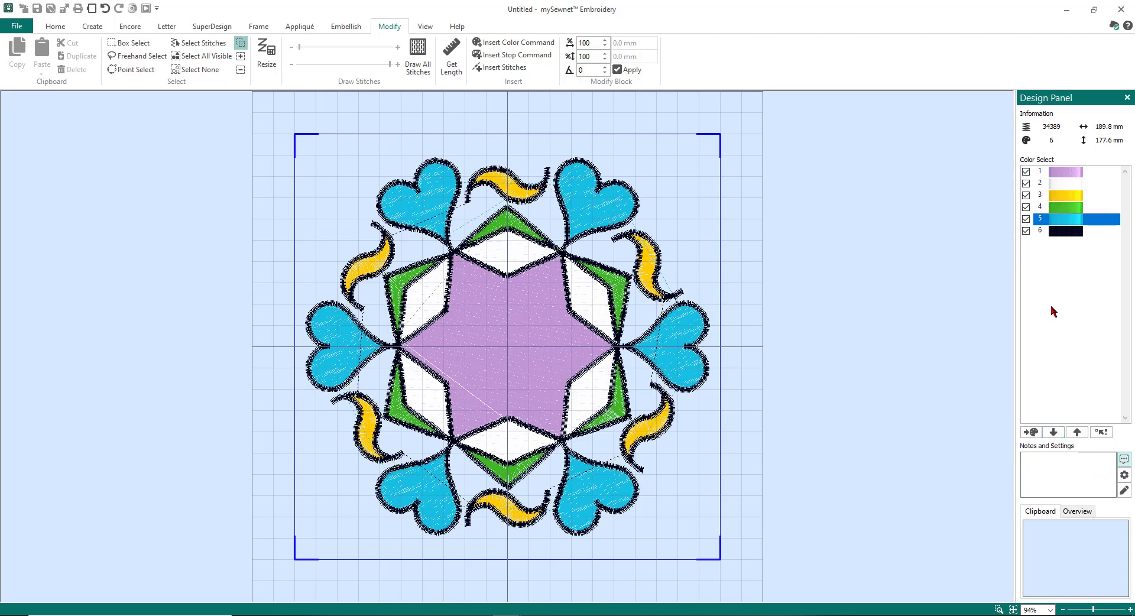
- Move the yellow thread color after green to position 4 in the stitching order, and return to the whole design in the hoop
left_click(1065, 201)
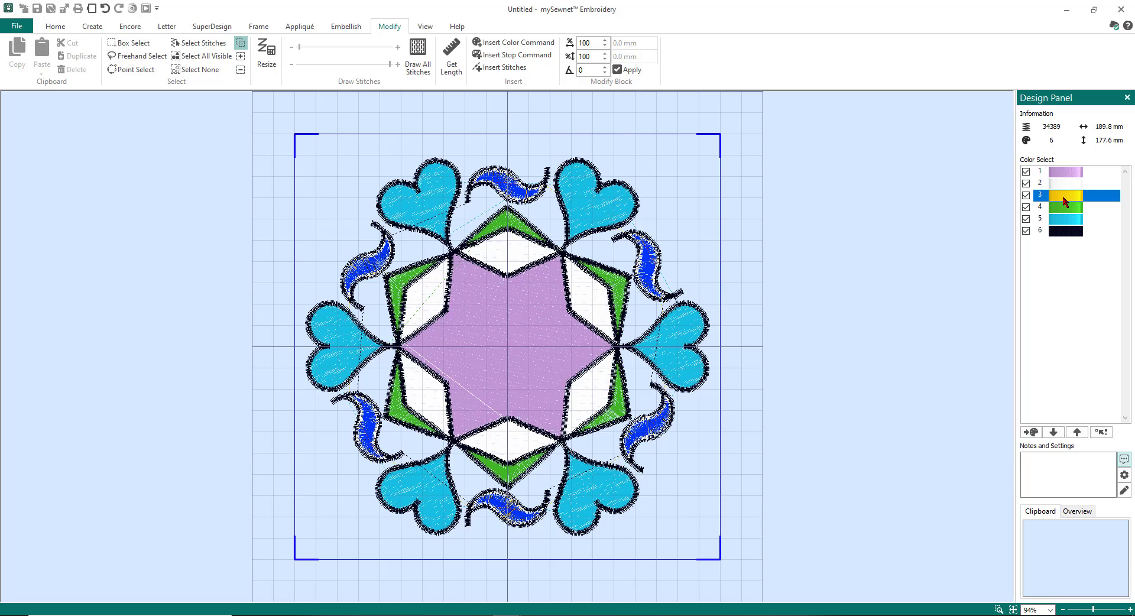
left_click(1054, 433)
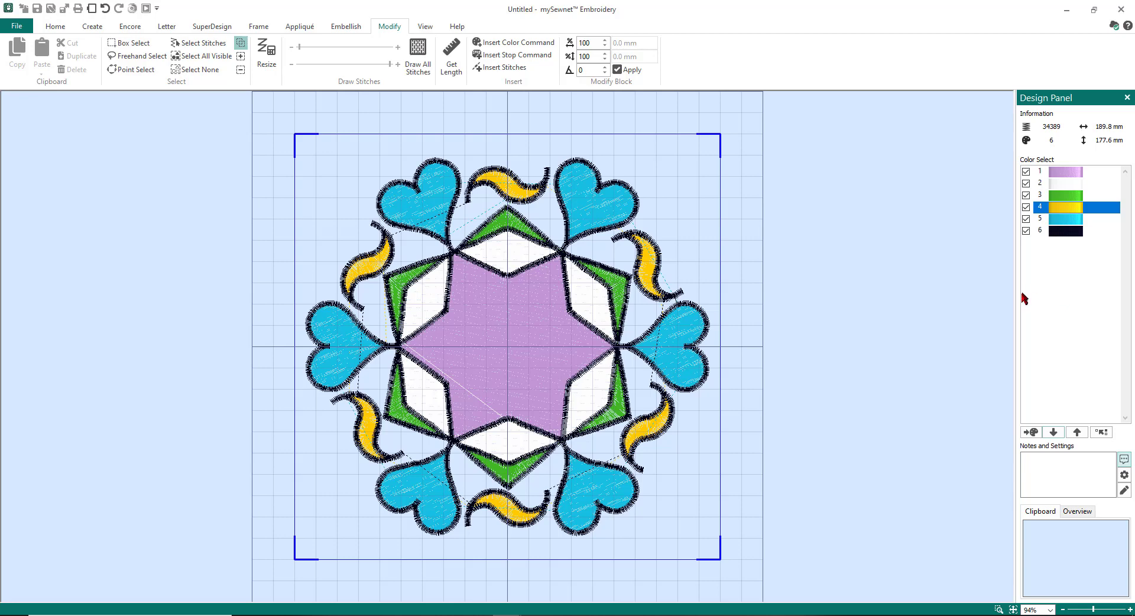
left_click(63, 27)
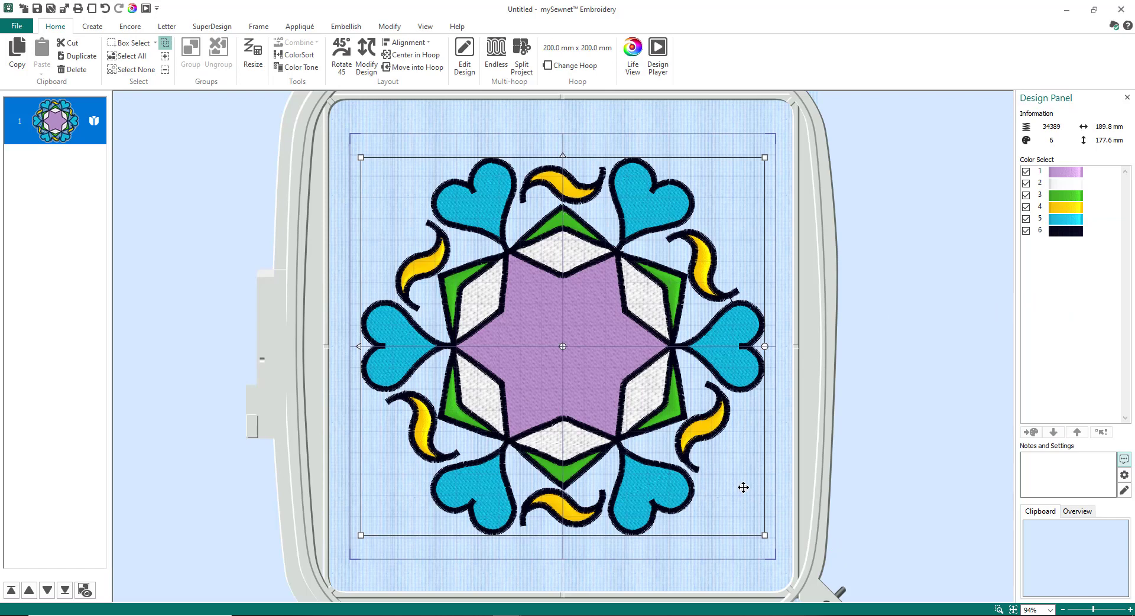